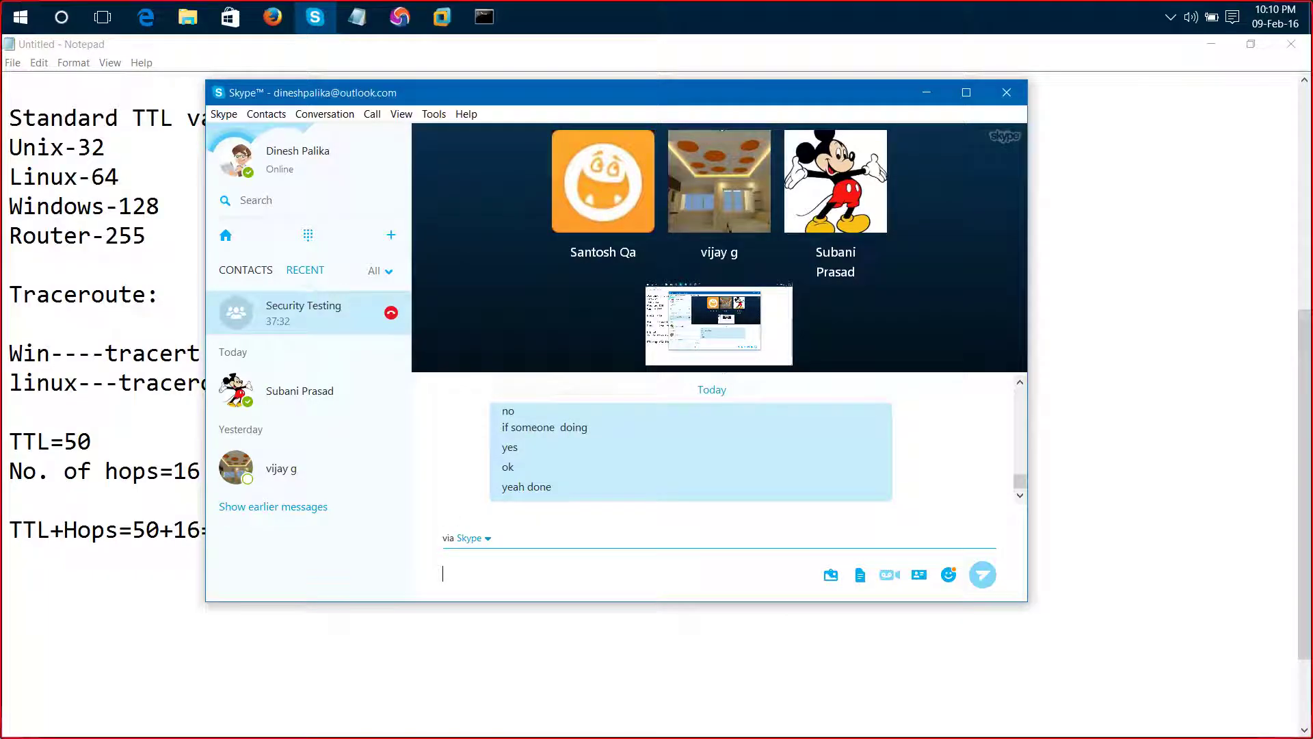
- Open the shared wipro.com ping and tracert screenshot full-size from the Security Testing chat
mouse_move(773, 170)
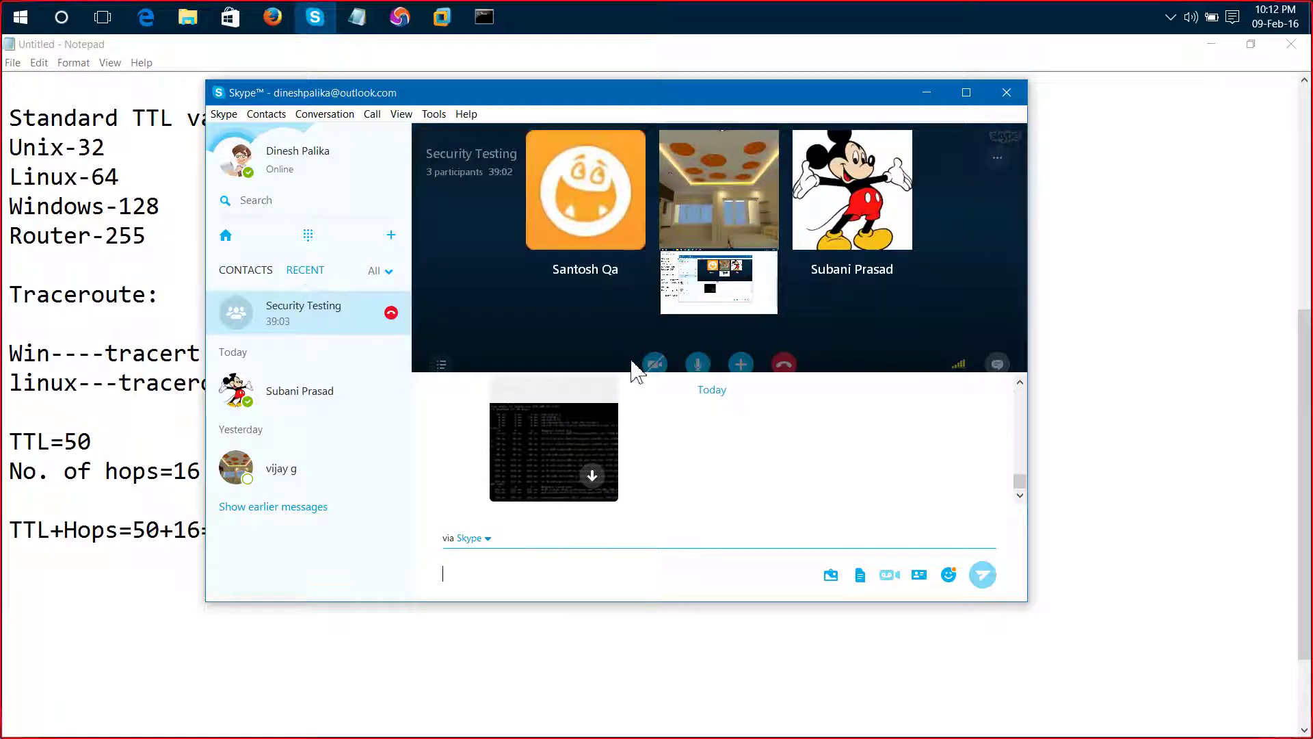
left_click(595, 453)
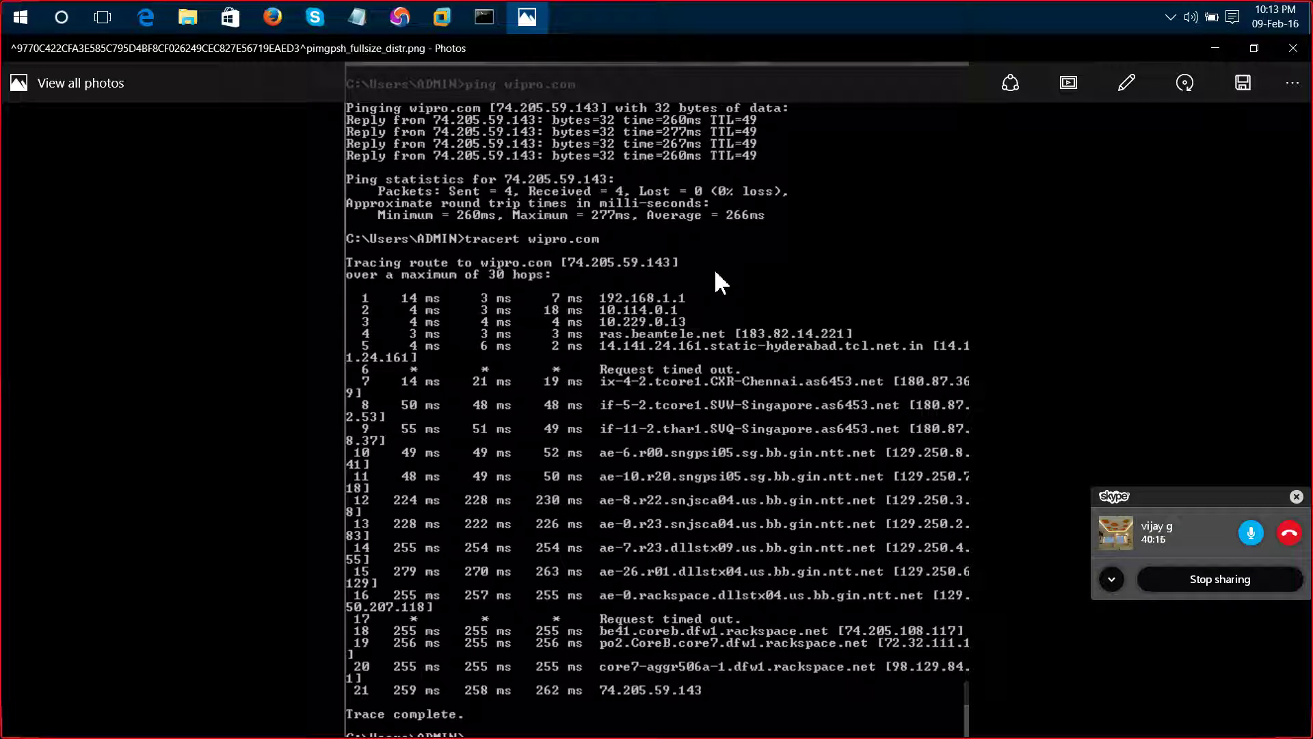
- Close the wipro.com tracert screenshot in Photos to return to the Skype group chat
left_click(1295, 49)
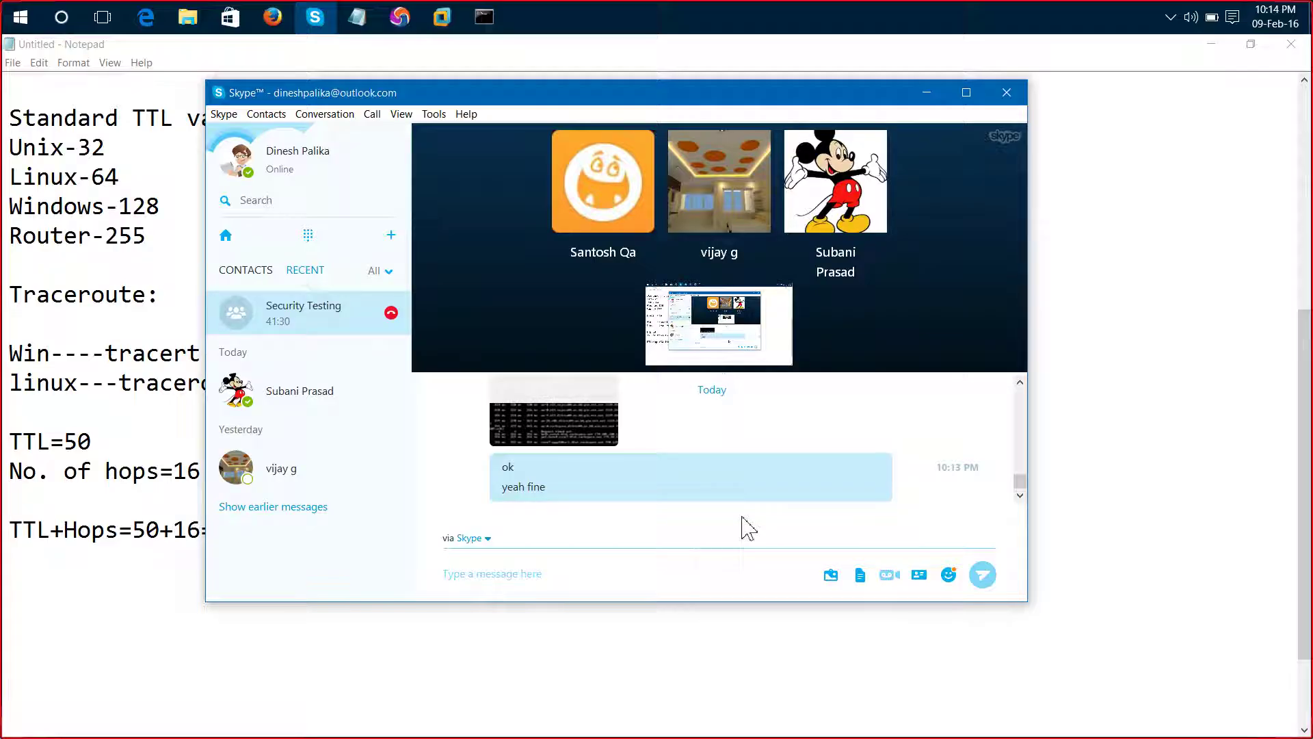
- Keep the call going while the 'ok' and 'yeah fine' replies arrive under the screenshot
mouse_move(725, 239)
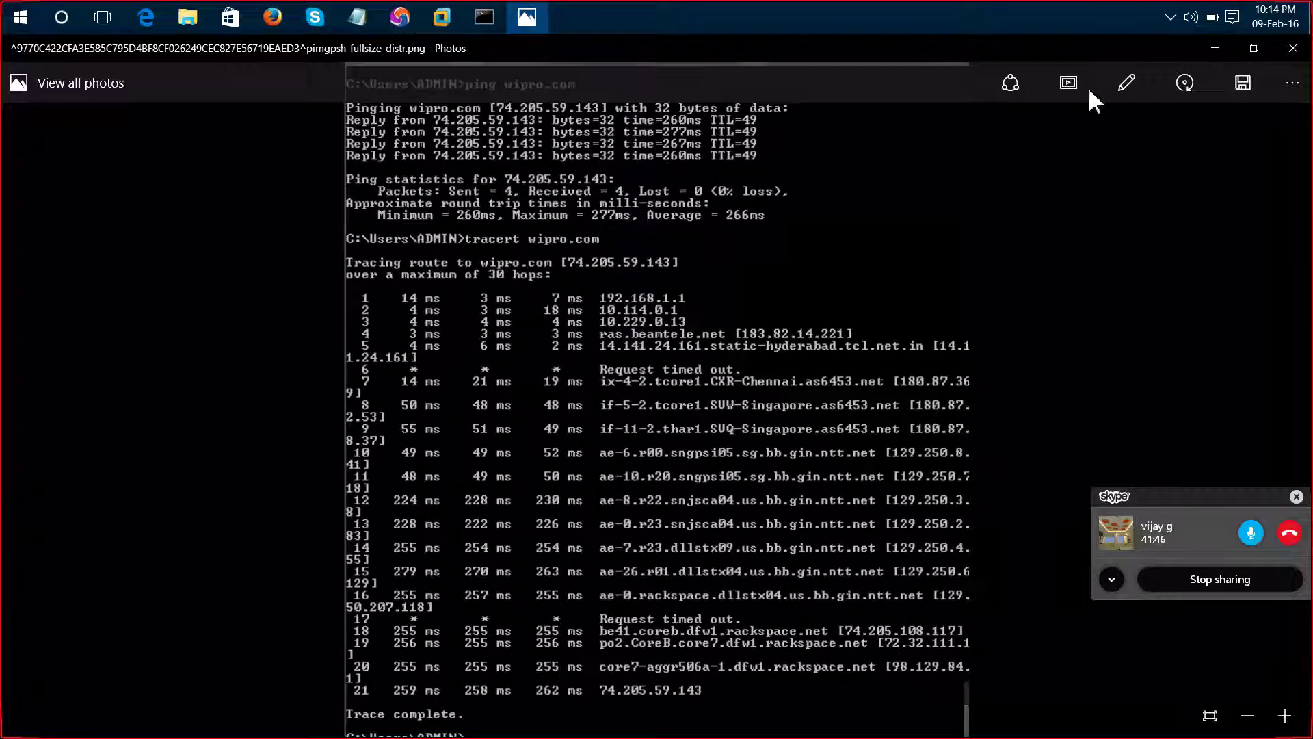
left_click(1307, 54)
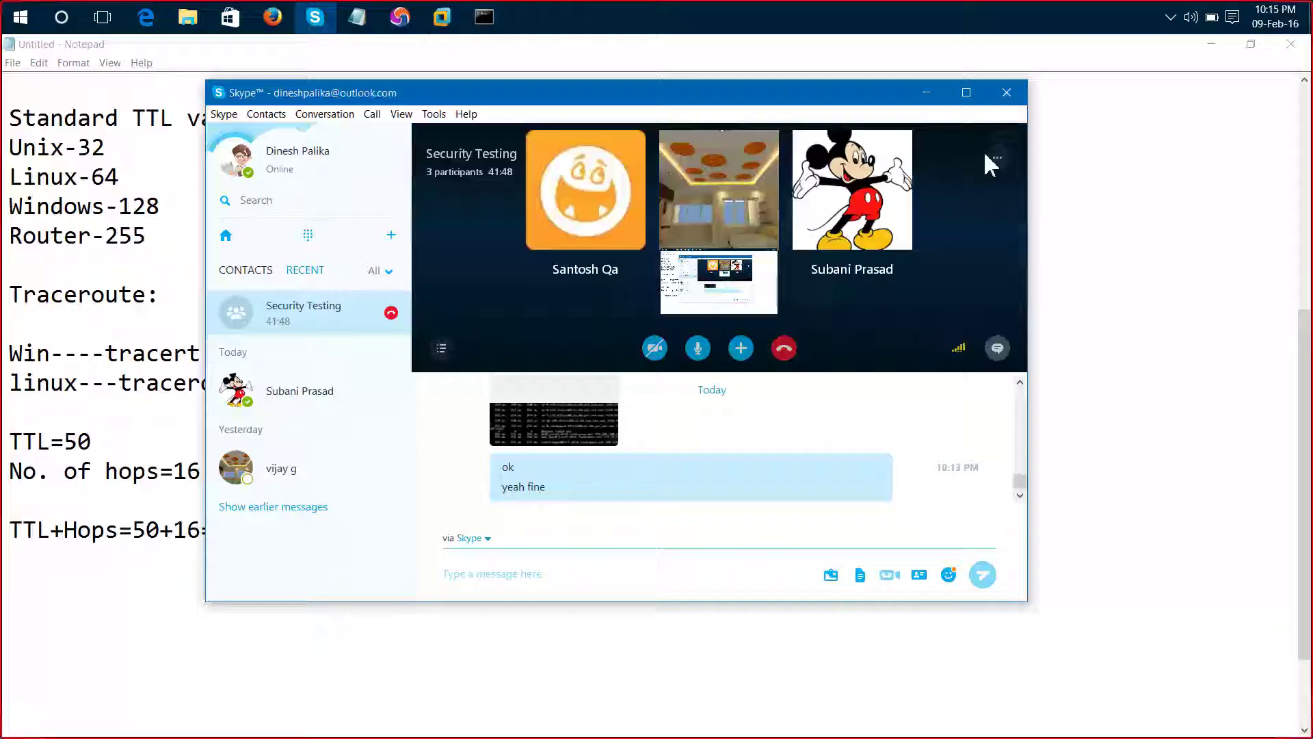
- Minimize Skype so the Notepad TTL notes ending TTL+Hops=50+16=66 are in front
left_click(934, 99)
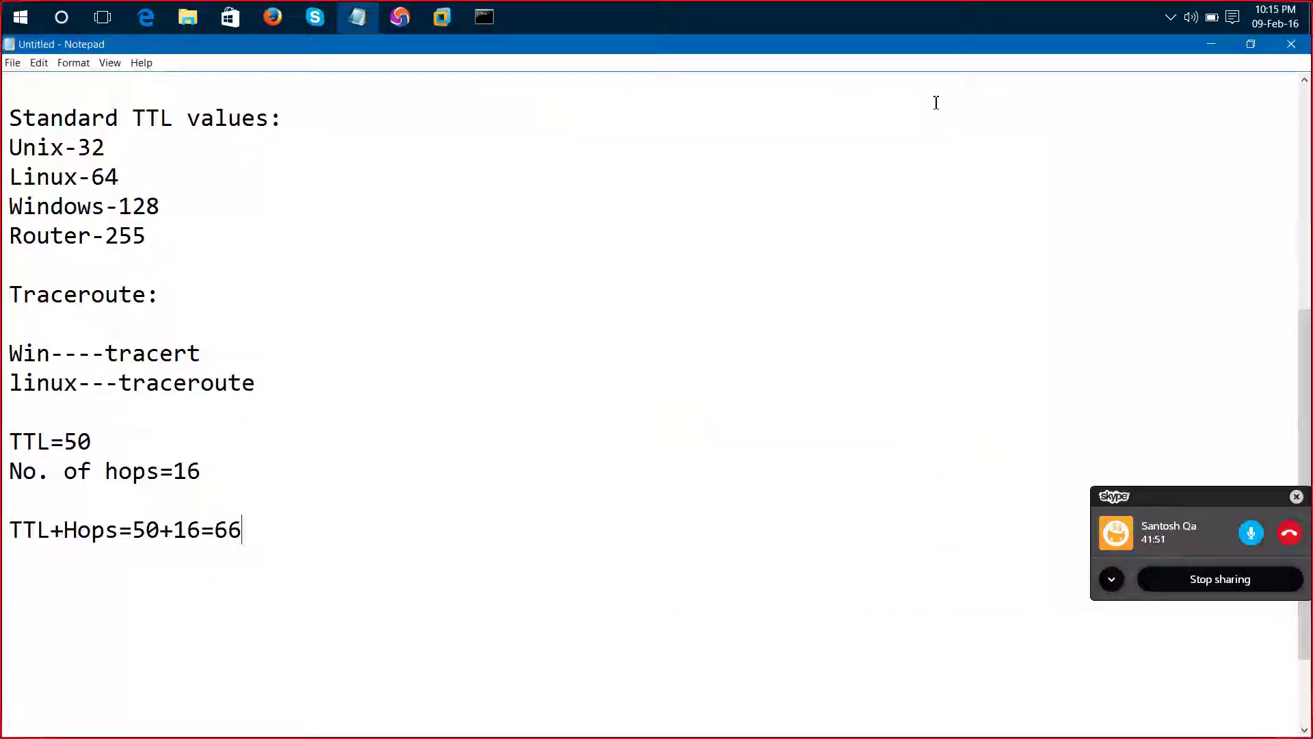